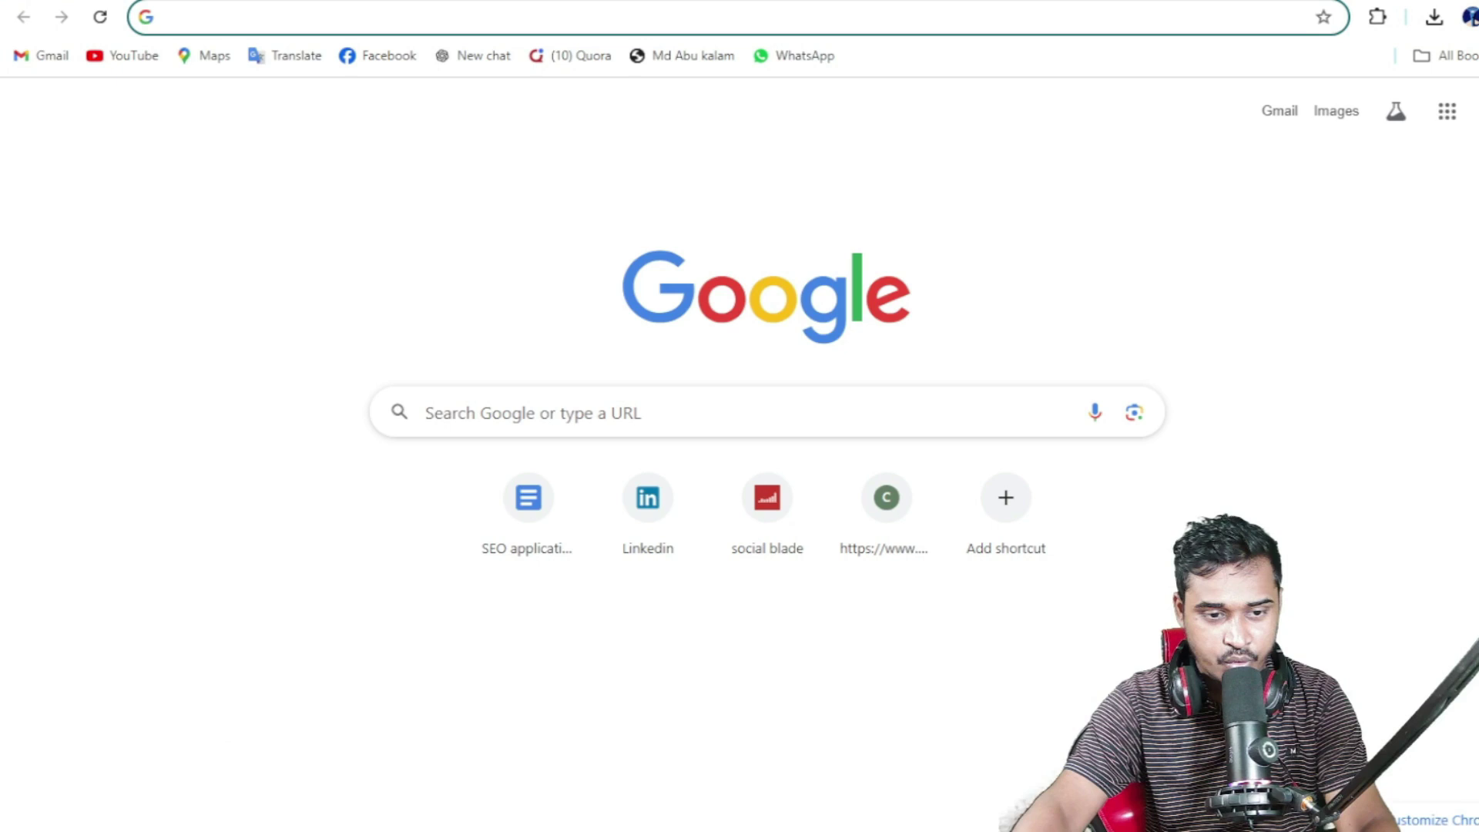
# Step: Launch Microsoft Store from the Windows search panel
pyautogui.press('super+s')
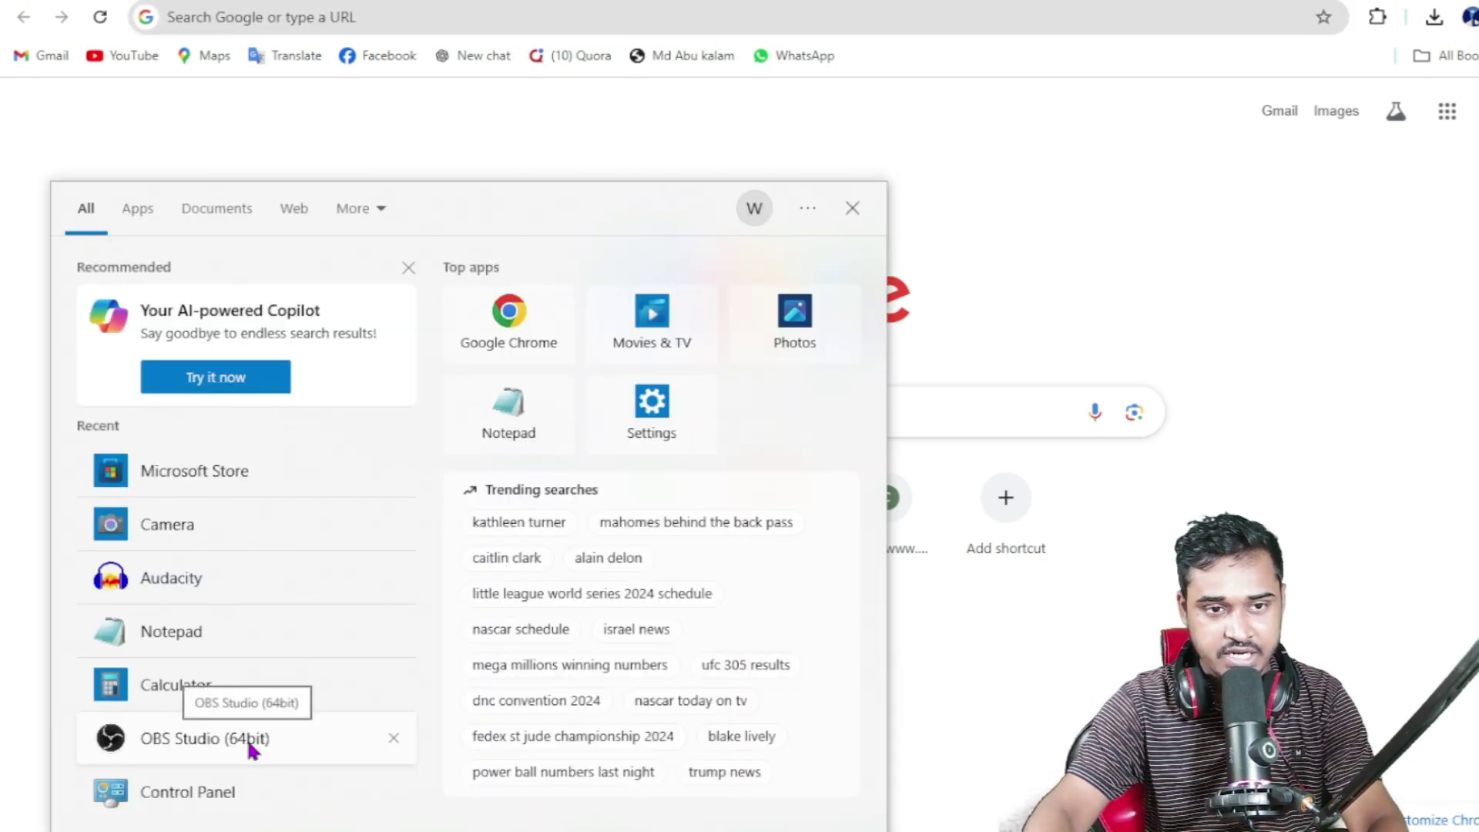
pyautogui.click(231, 475)
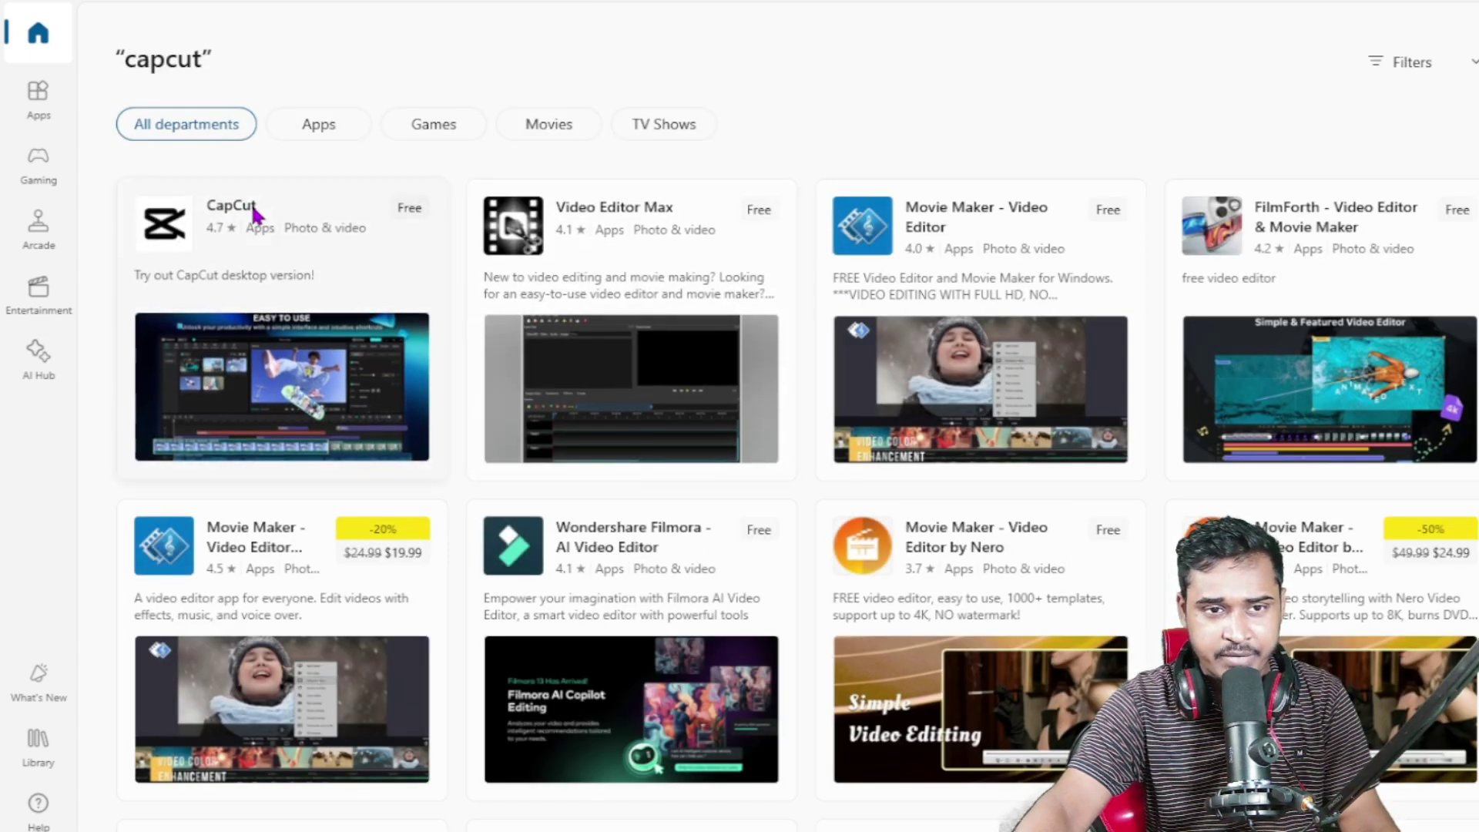
# Step: Install CapCut from its Store details page, then launch it and maximize its window
pyautogui.click(325, 258)
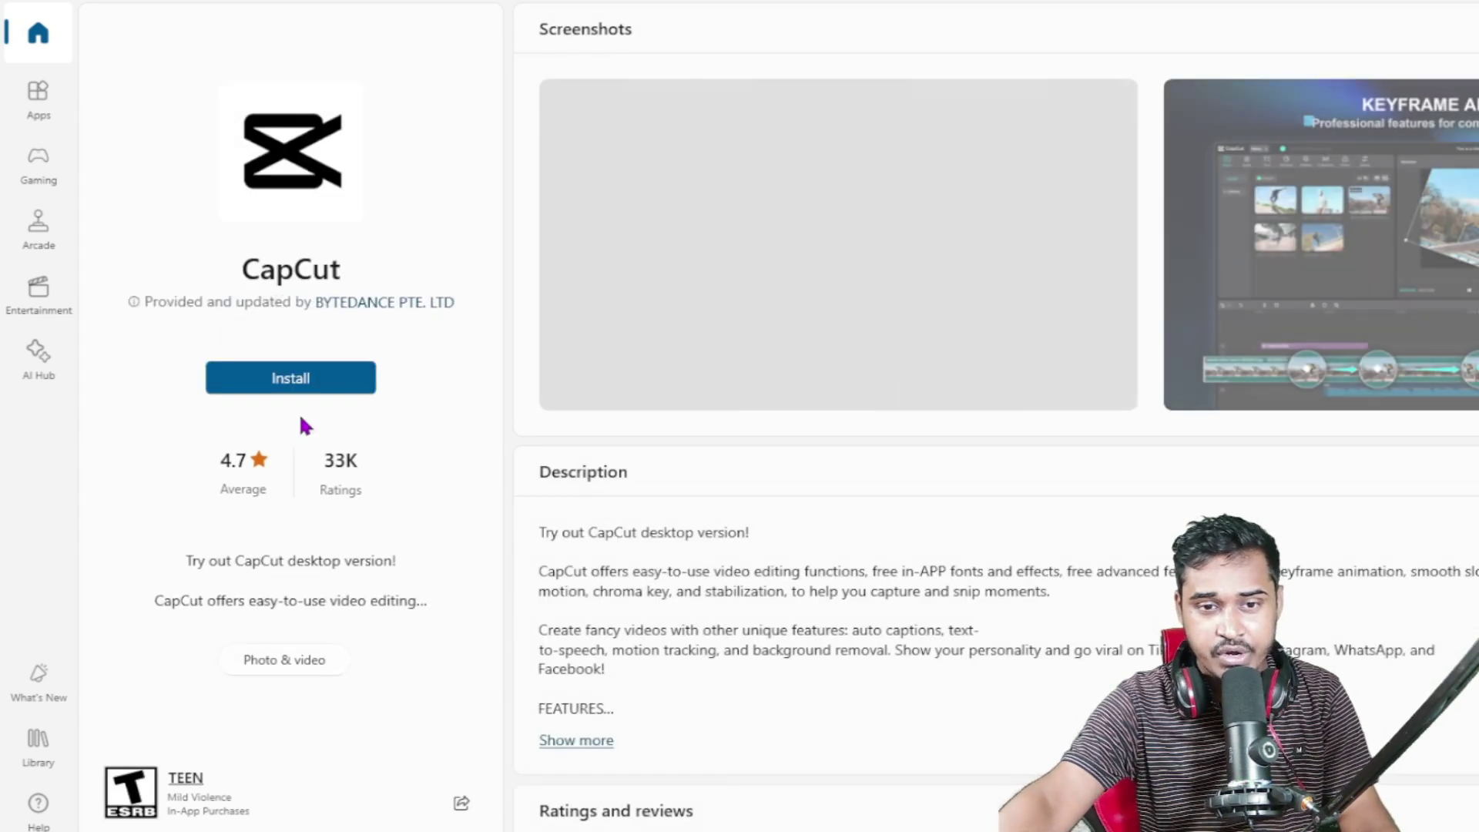
pyautogui.click(317, 386)
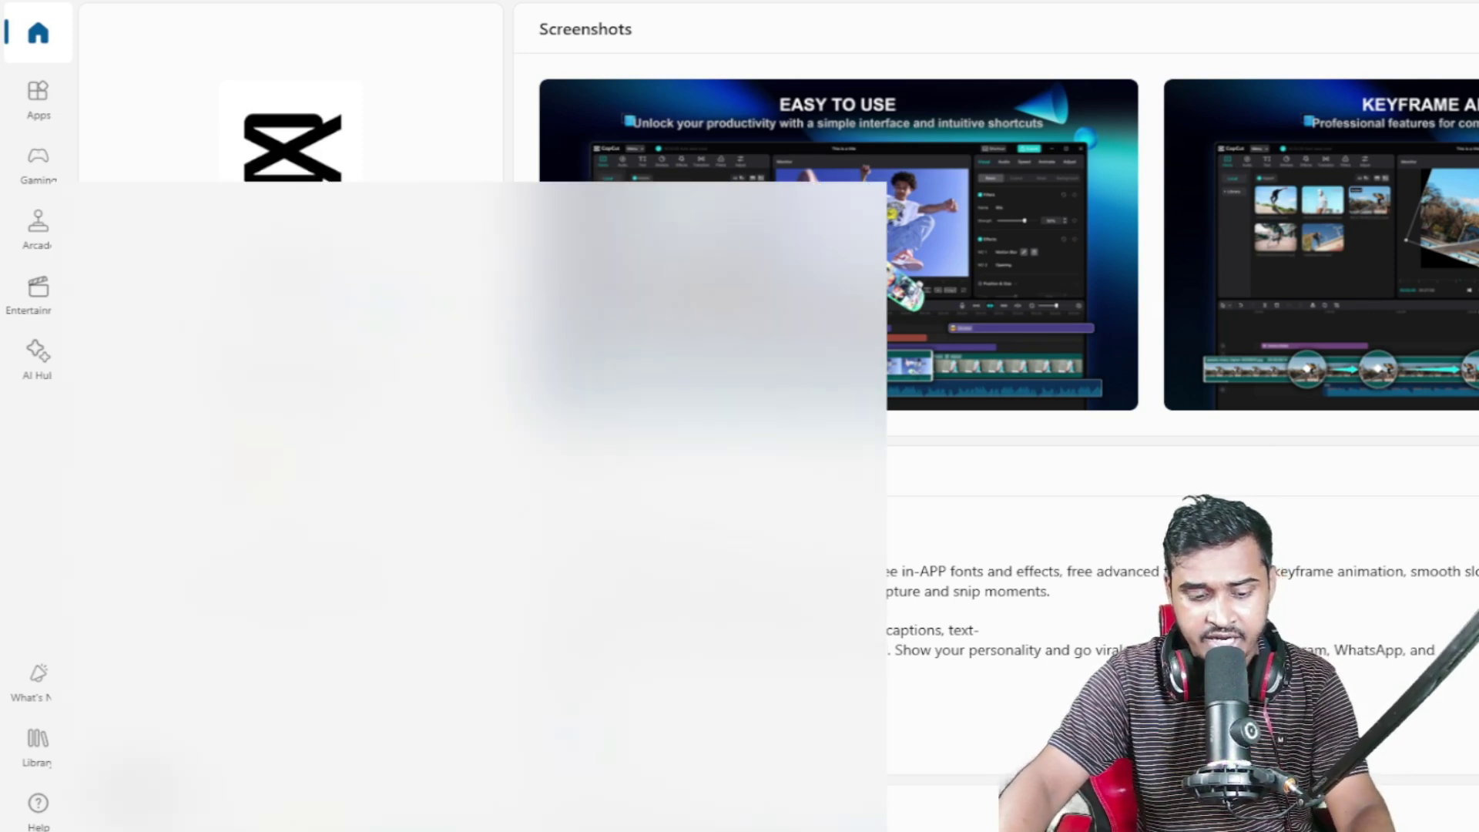
pyautogui.write('c')
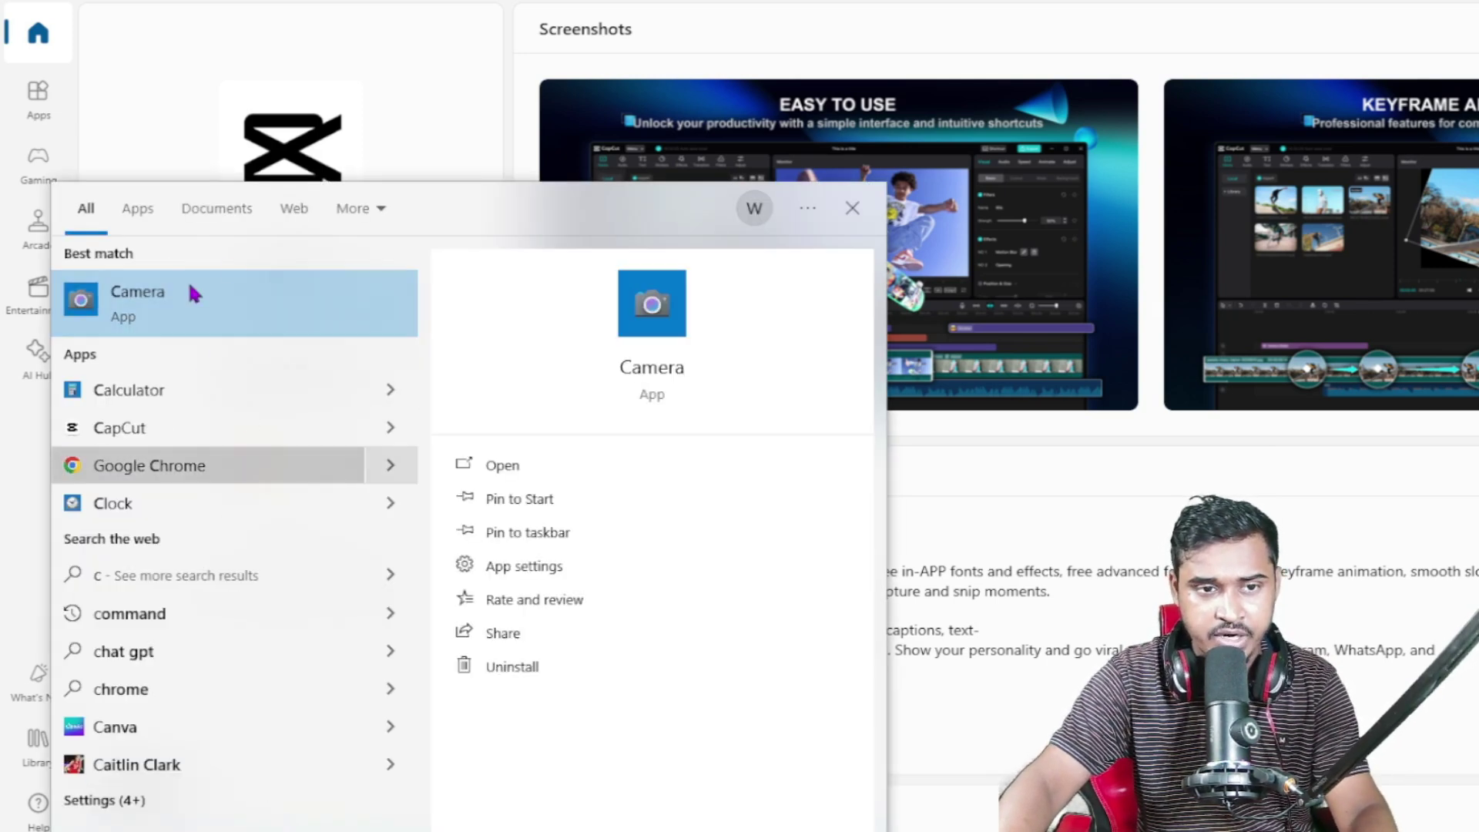
pyautogui.click(188, 427)
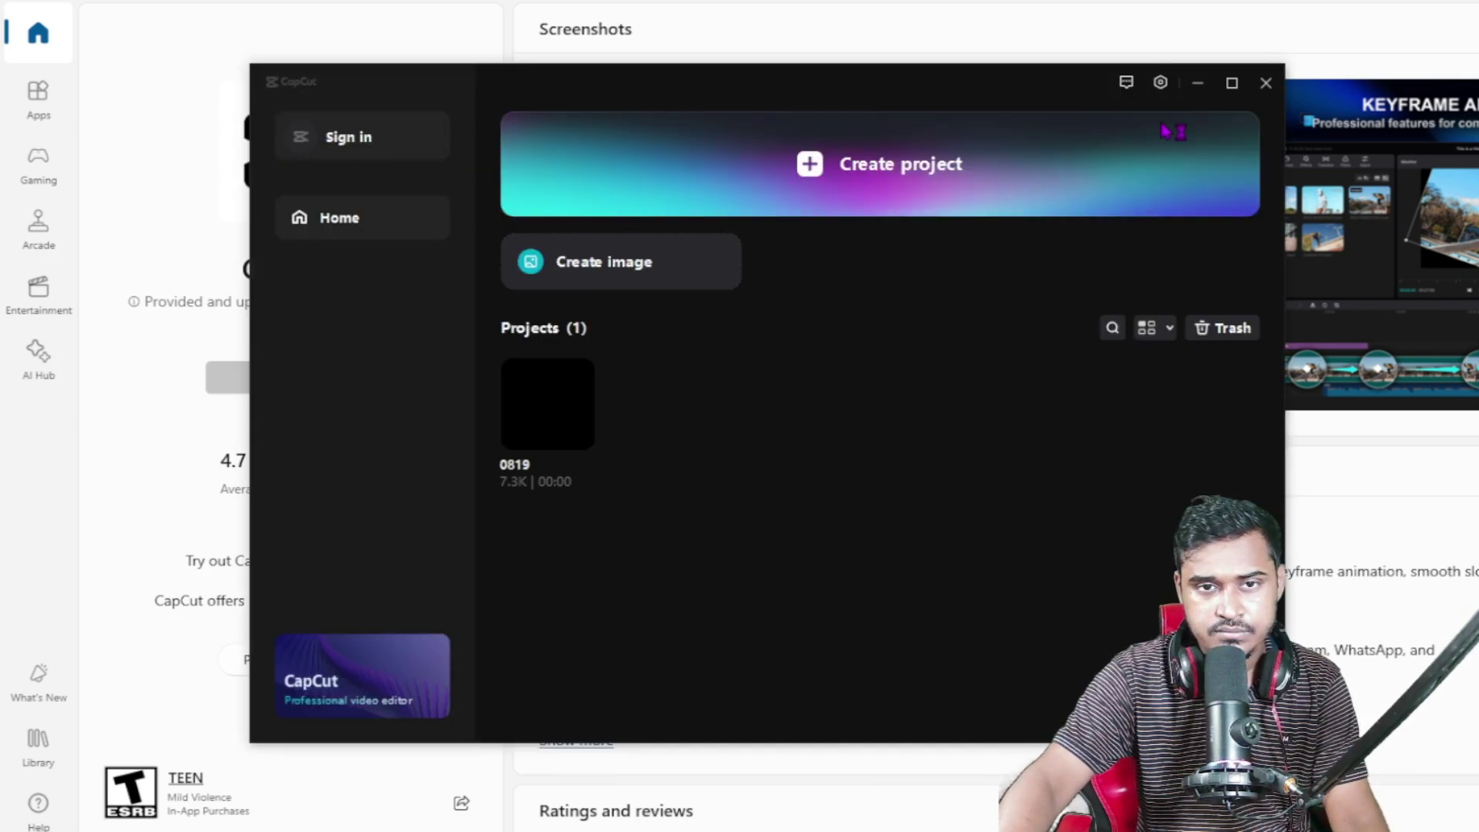
pyautogui.click(1232, 84)
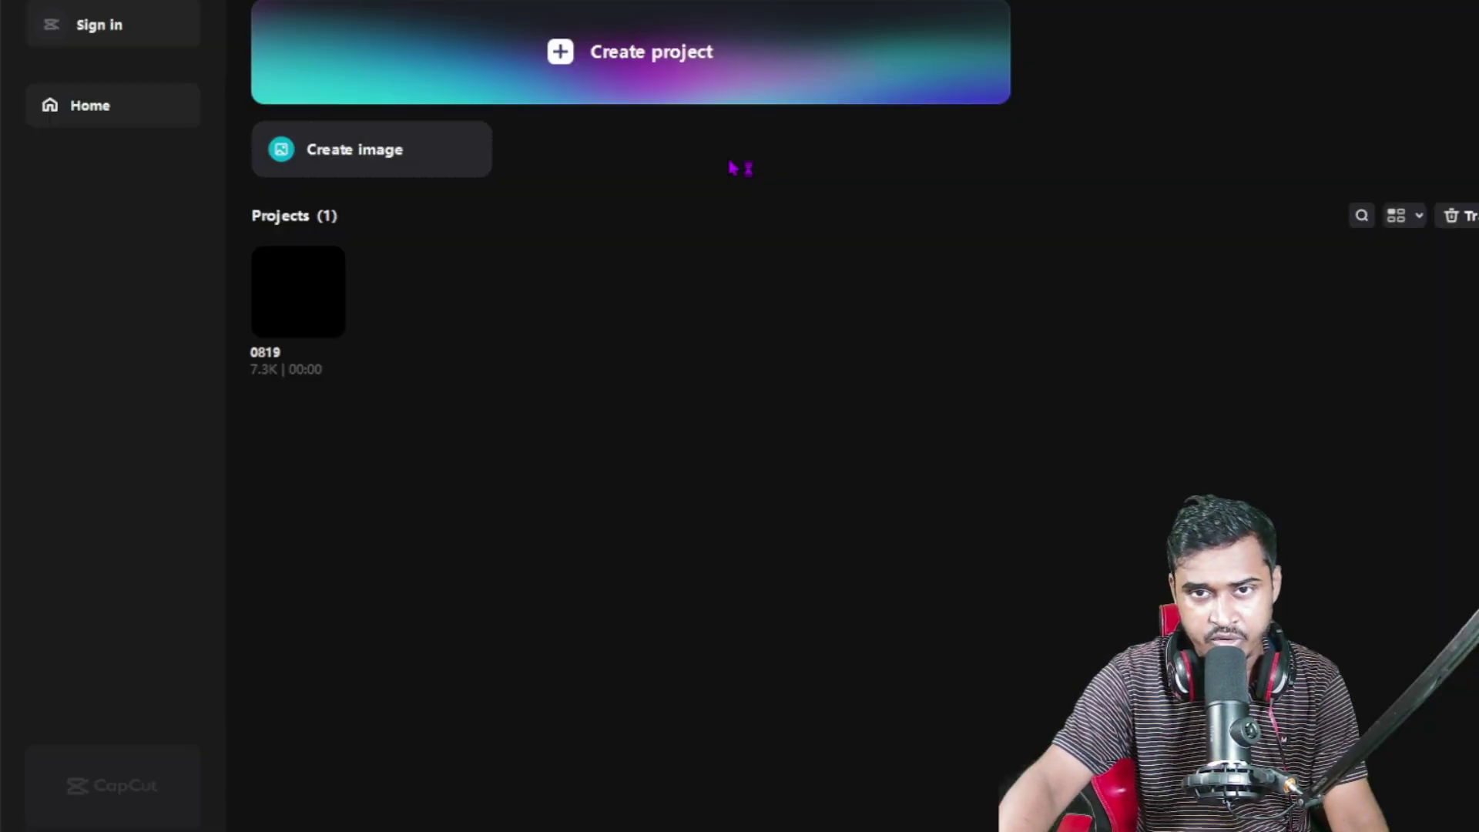
# Step: Start a new CapCut project with Create project
pyautogui.click(596, 62)
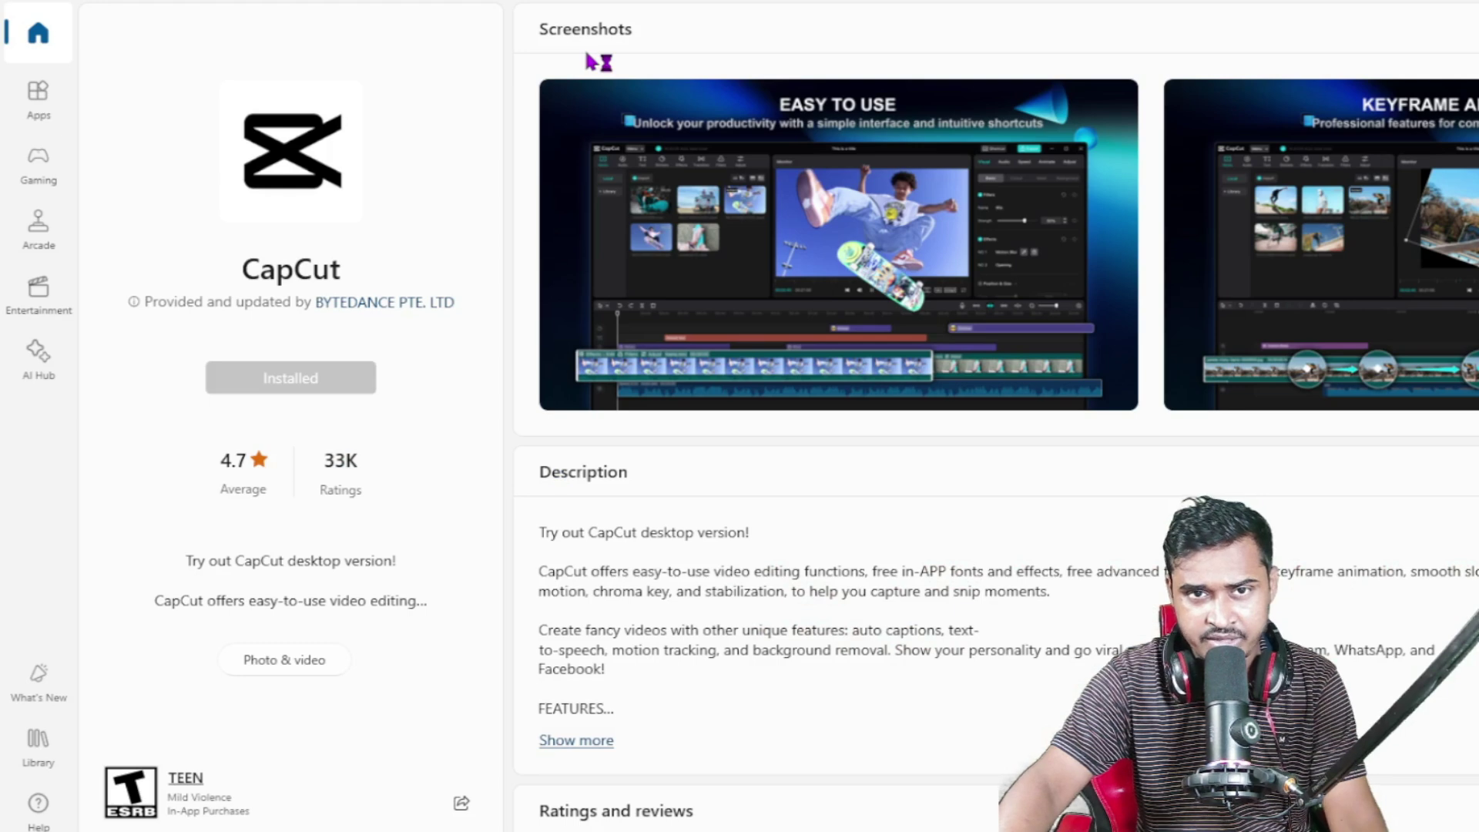